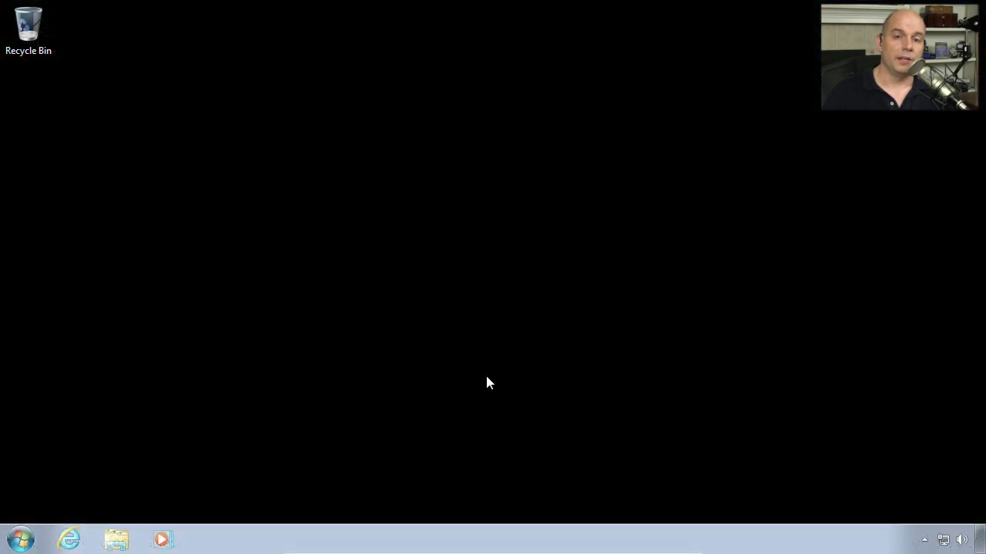
Open Component Services from the Administrative Tools in Control Panel and maximize its window
click(21, 539)
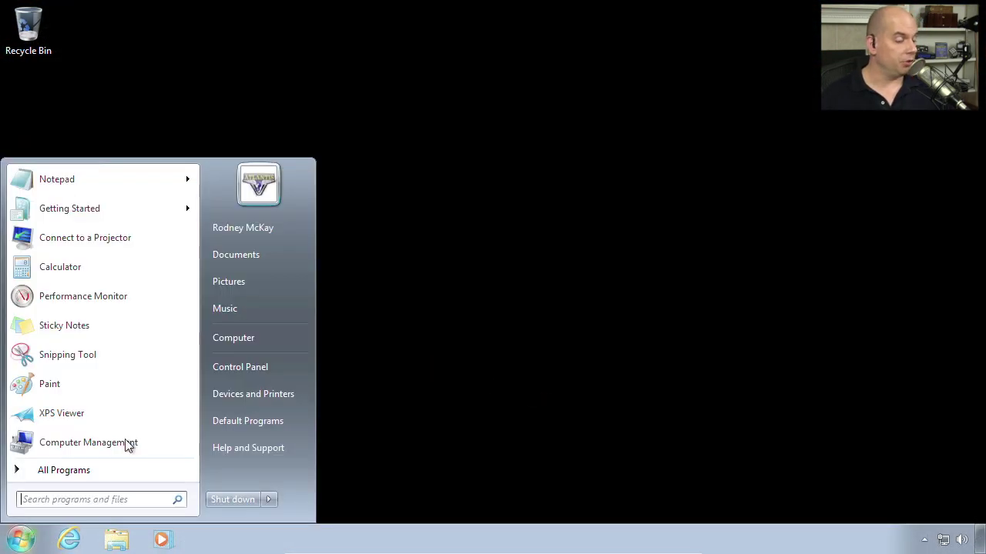
click(233, 375)
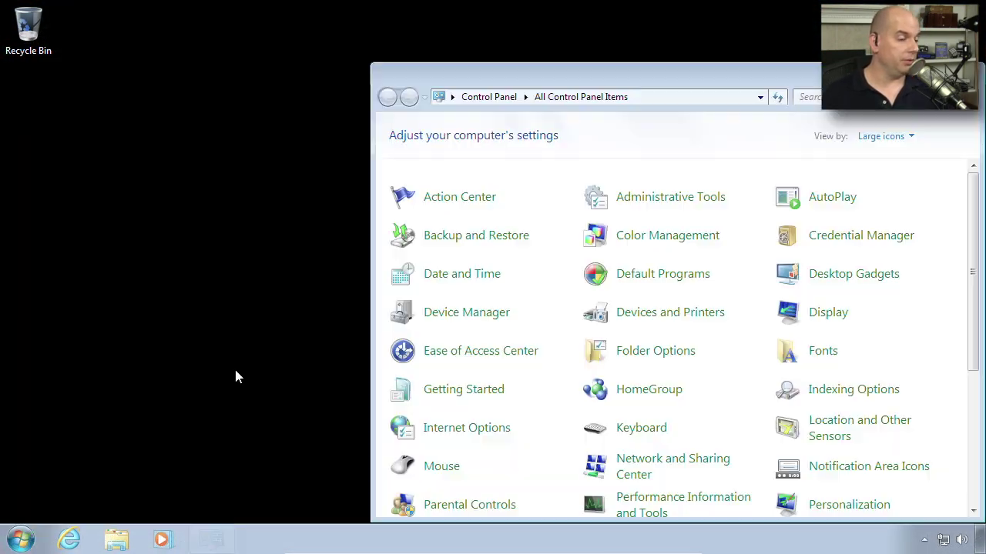
click(678, 200)
click(542, 192)
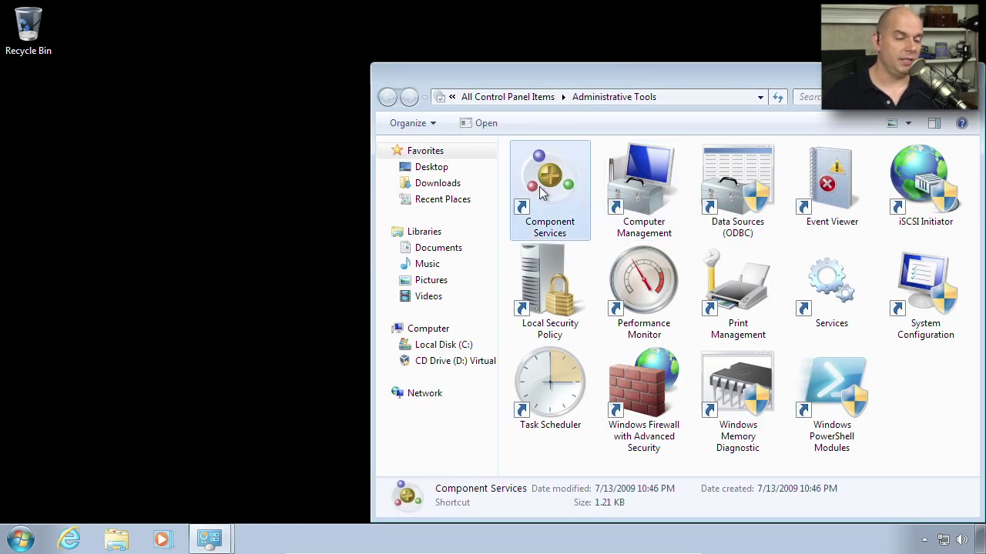
double_click(546, 186)
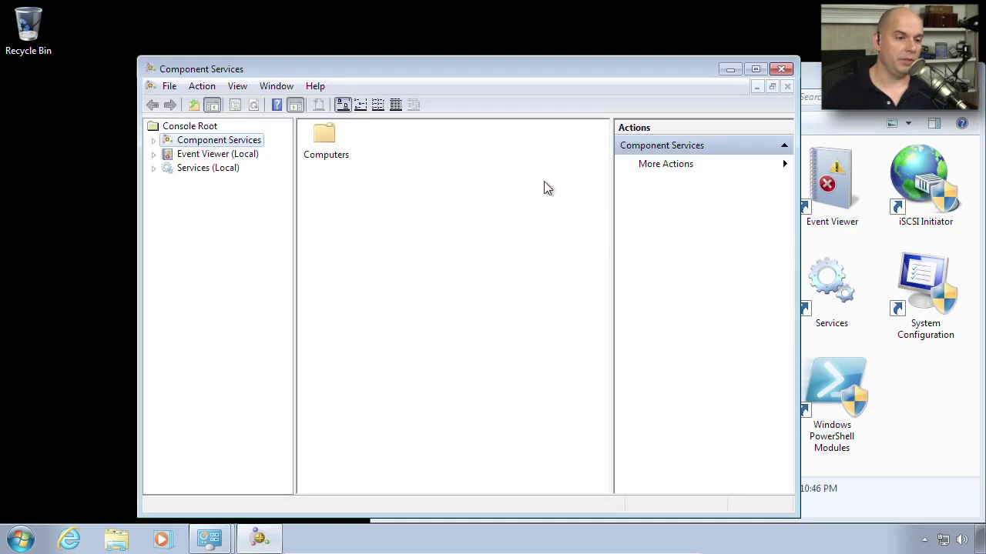
click(756, 69)
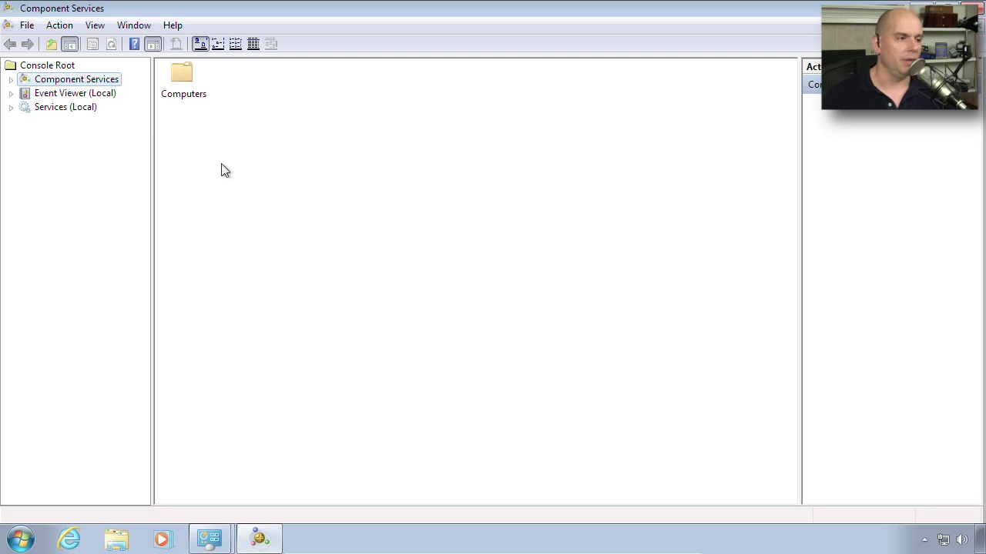
Expand the console tree through Computers and My Computer to the COM+ Applications contents, and widen the tree pane
click(11, 80)
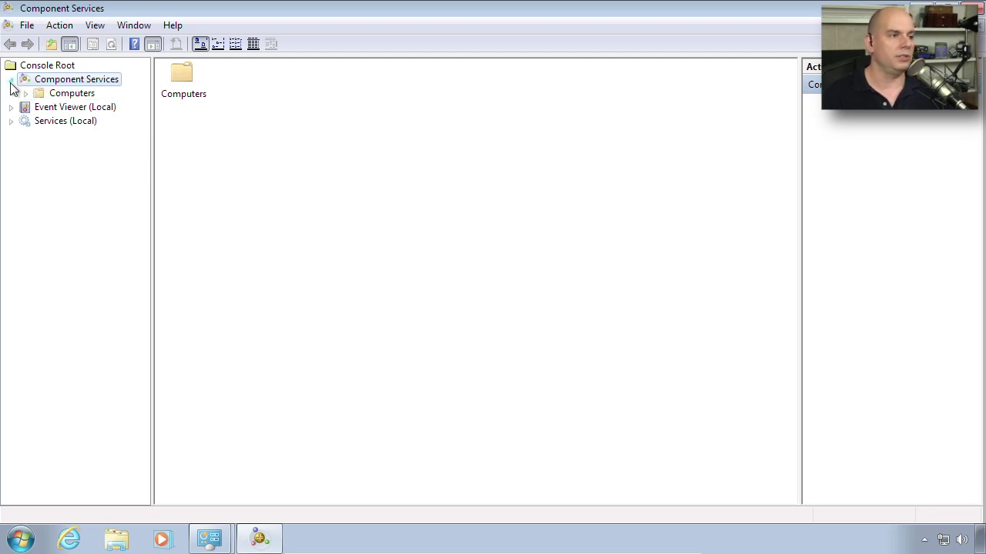
click(26, 93)
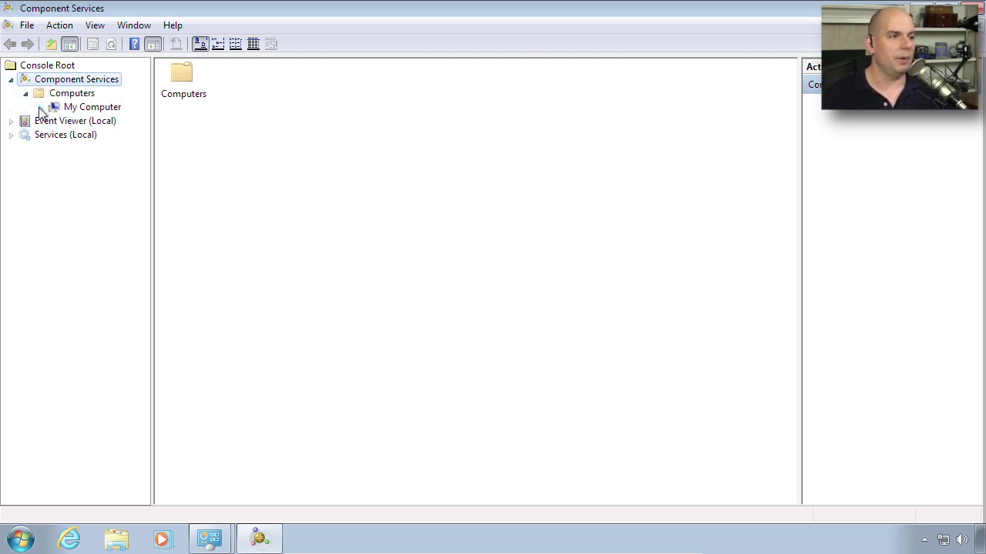
click(40, 108)
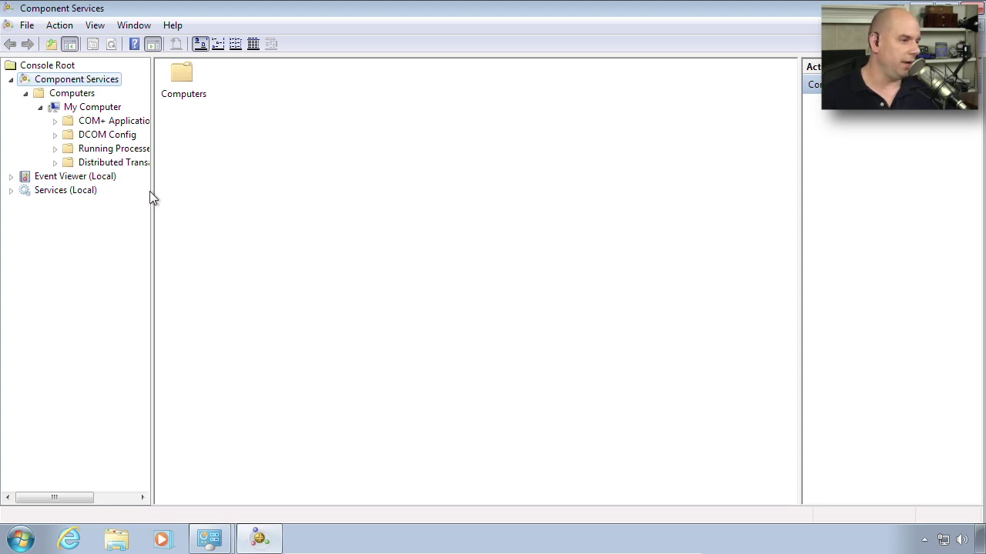
drag(151, 189, 204, 189)
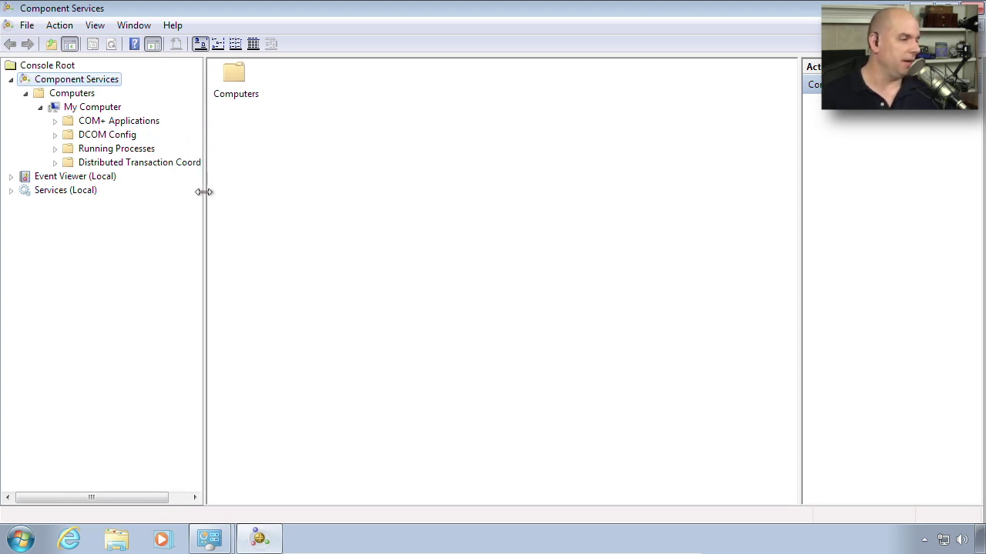
click(54, 121)
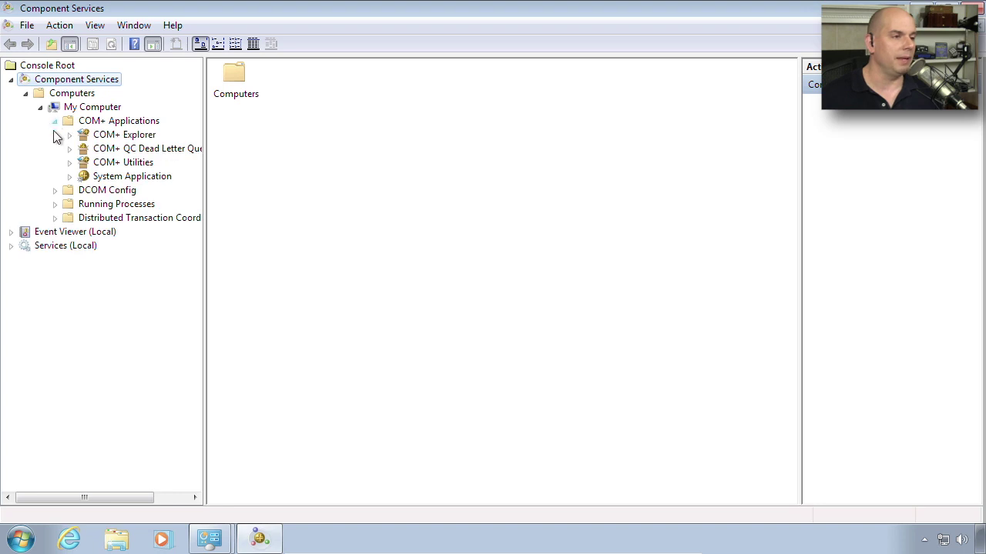
View the contents of DCOM Config, Running Processes and Distributed Transaction Coordinator under My Computer
click(84, 191)
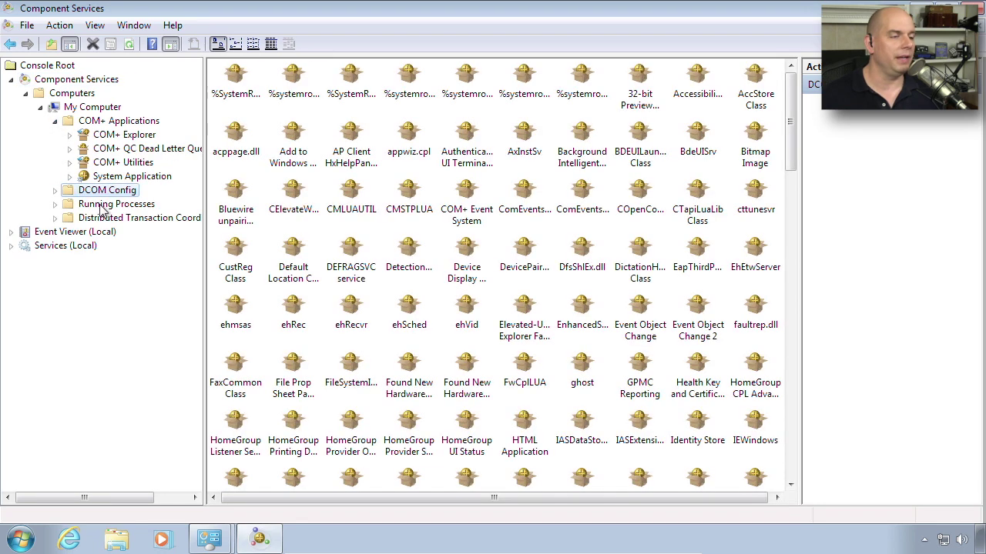
click(100, 205)
click(142, 221)
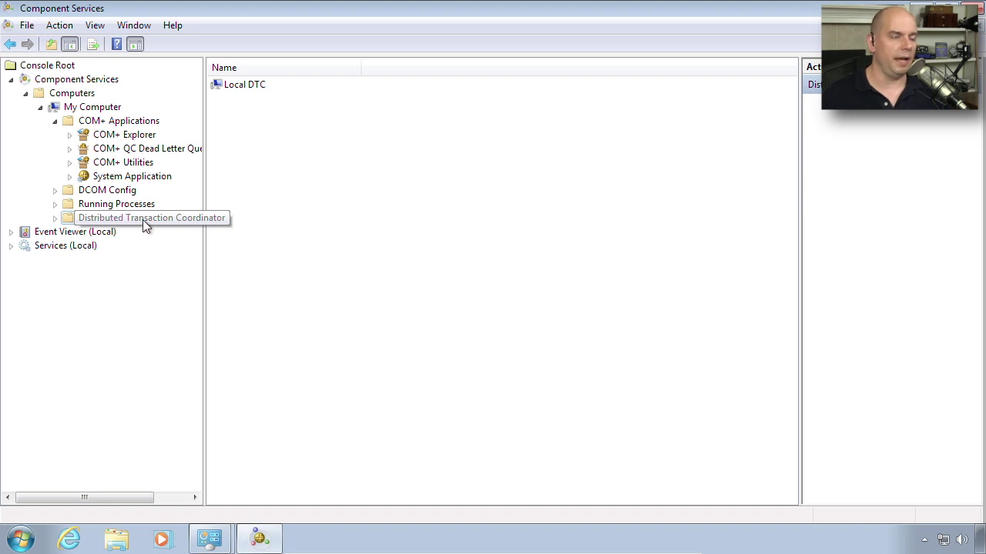
Display the COM+ Applications folder and switch its contents to the detail view with columns
click(113, 122)
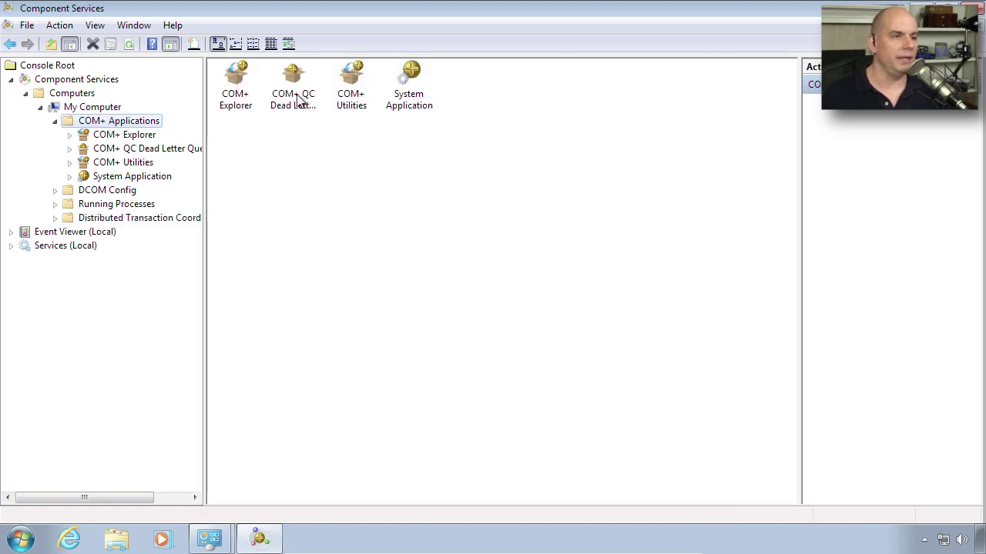
click(236, 46)
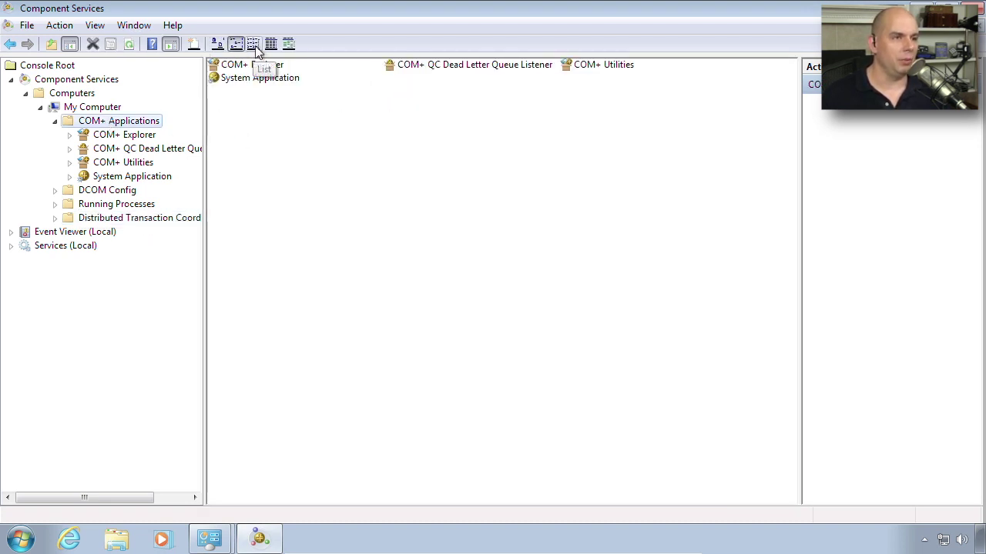
click(253, 44)
click(270, 44)
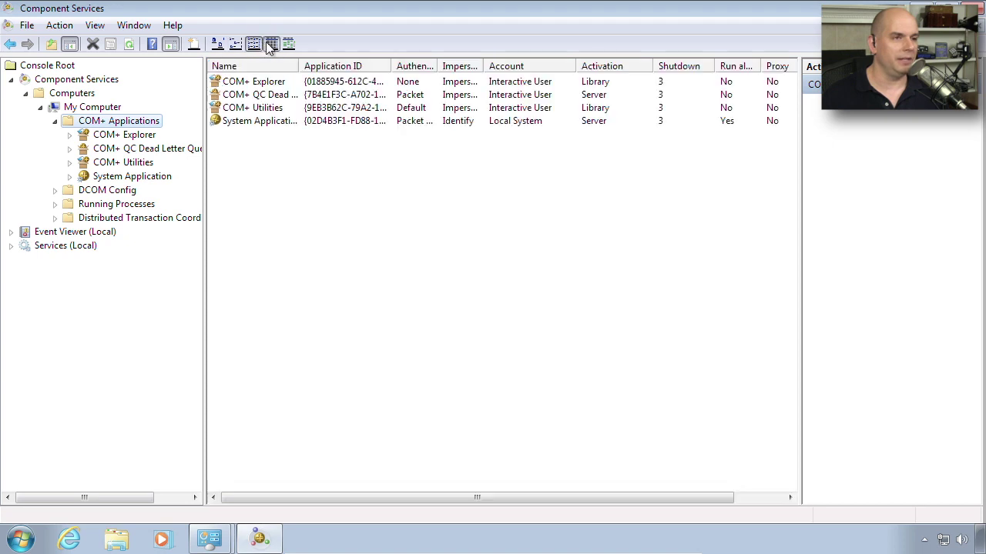
Fit the Name column to its contents, step through the listed COM+ applications, and widen the Application ID column
double_click(299, 65)
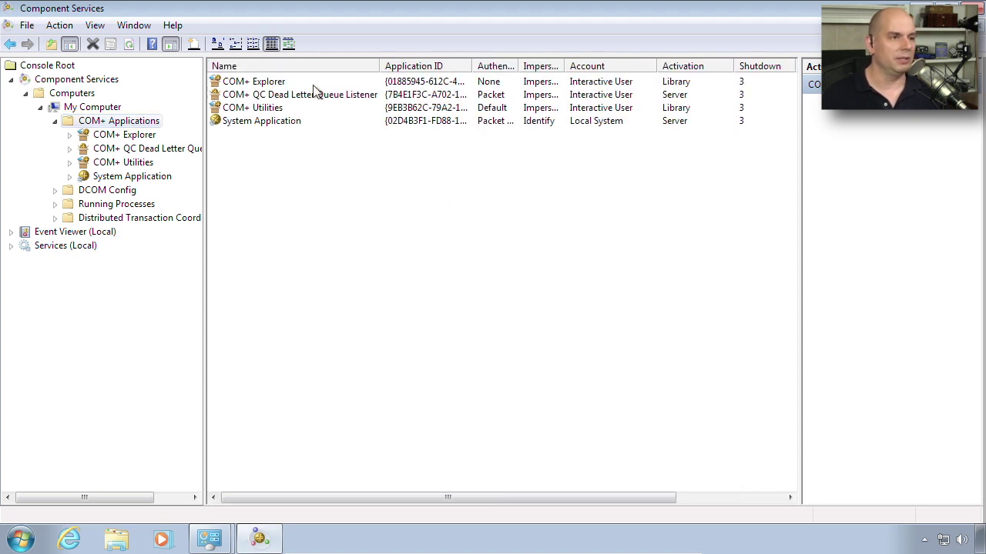
click(315, 85)
click(319, 97)
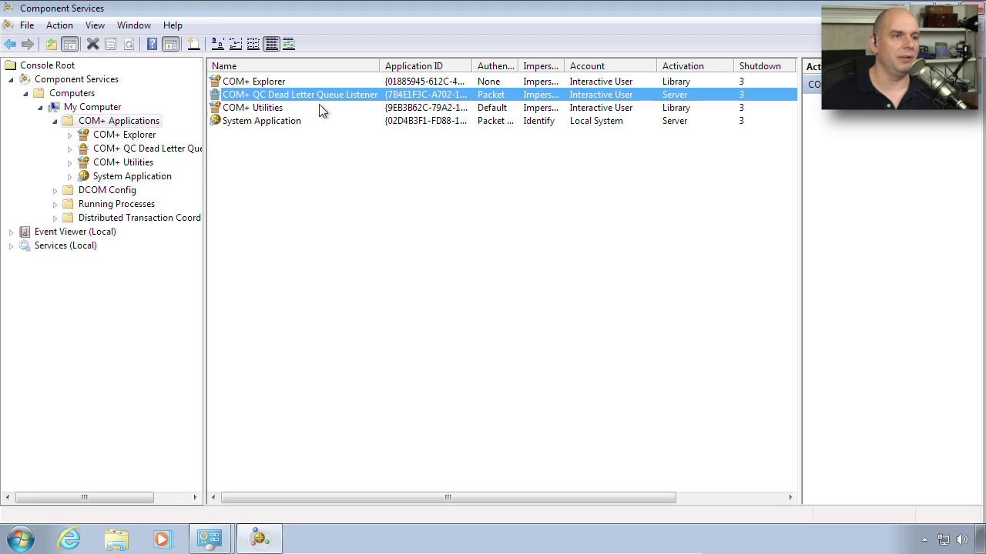
click(319, 107)
click(317, 119)
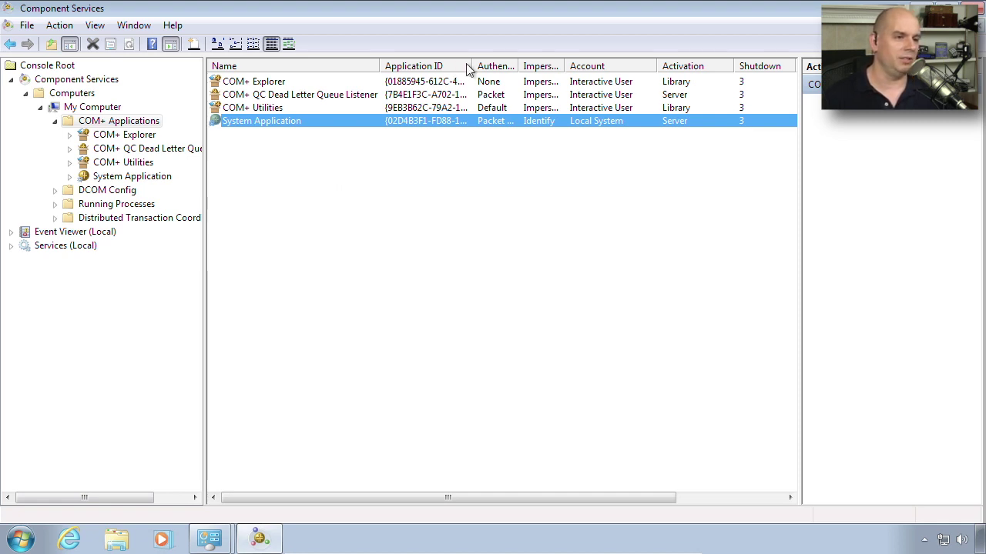
drag(470, 66, 536, 66)
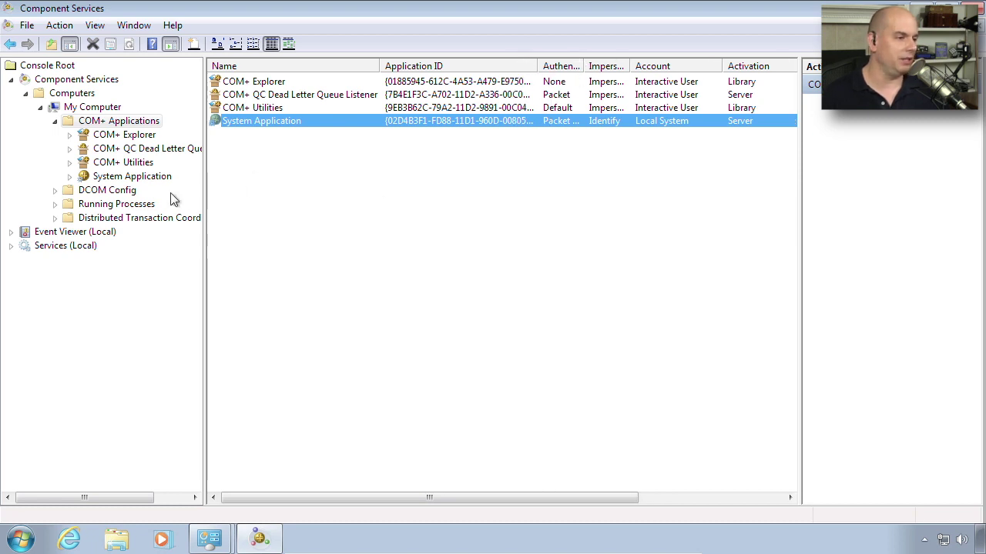
Examine the System Application's security, identity and dump properties, including the image dump directory, without changing anything
right_click(270, 121)
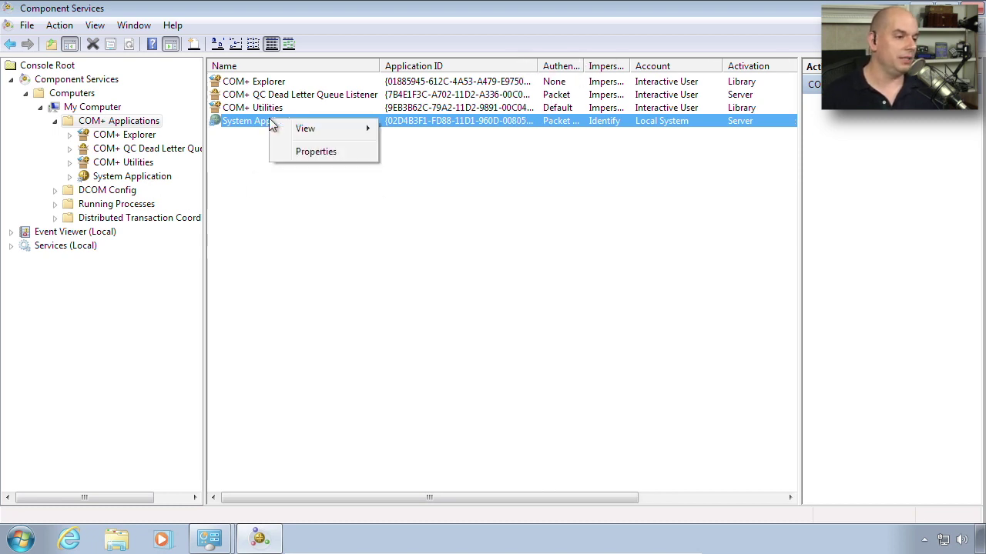
click(315, 152)
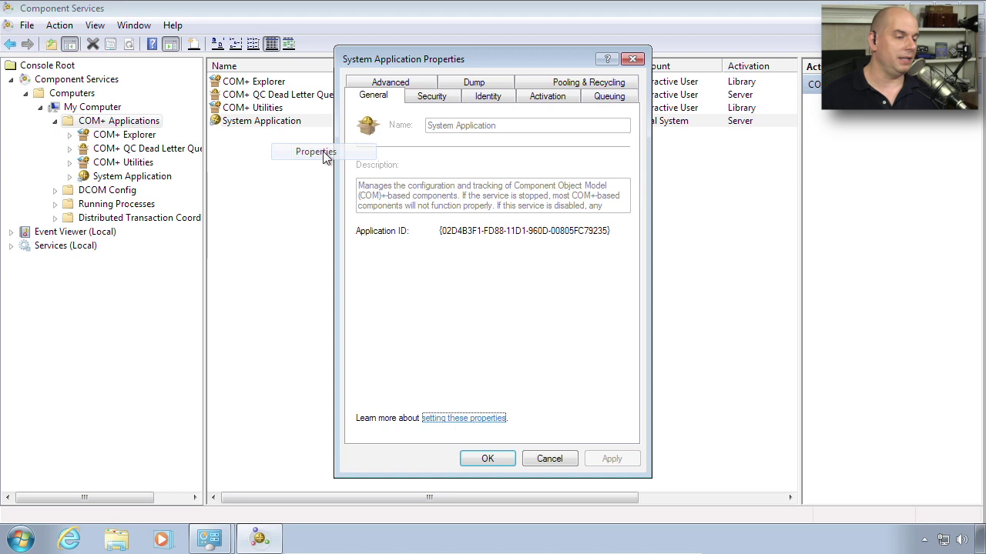
click(433, 98)
click(476, 97)
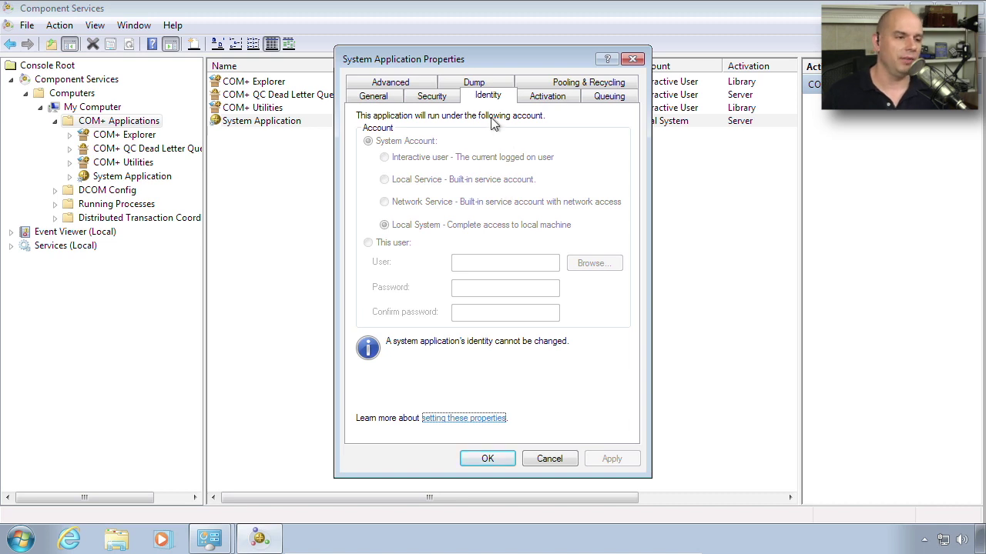
click(487, 83)
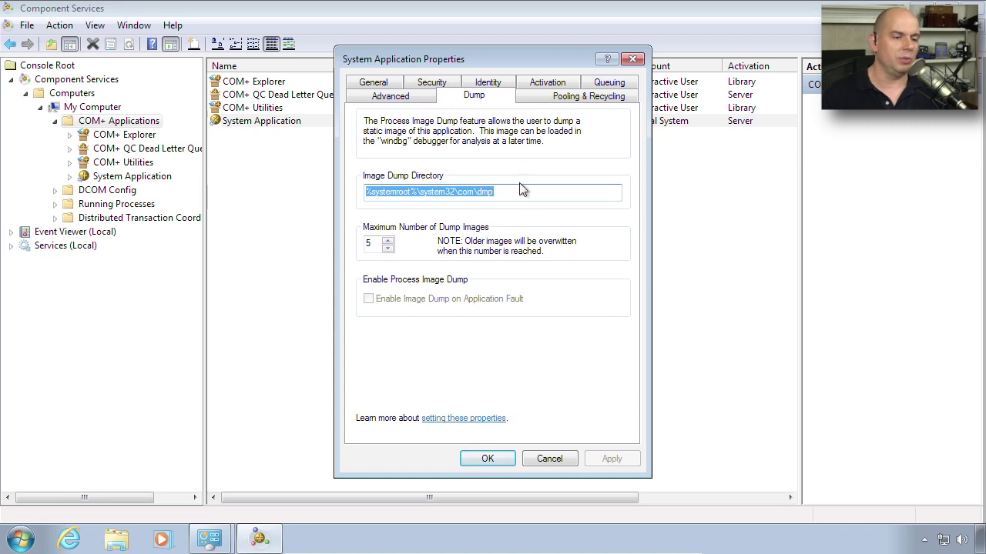
drag(521, 191, 365, 193)
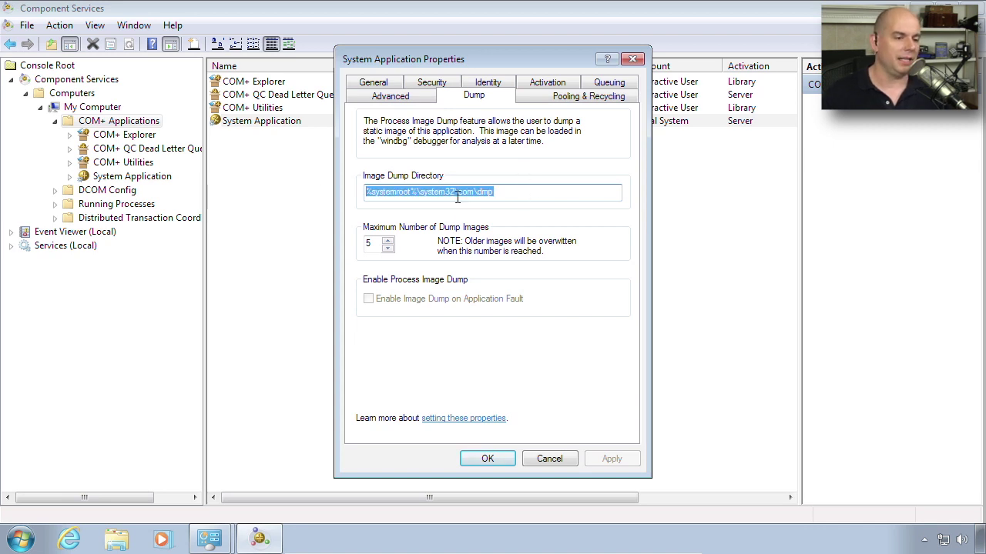
click(543, 196)
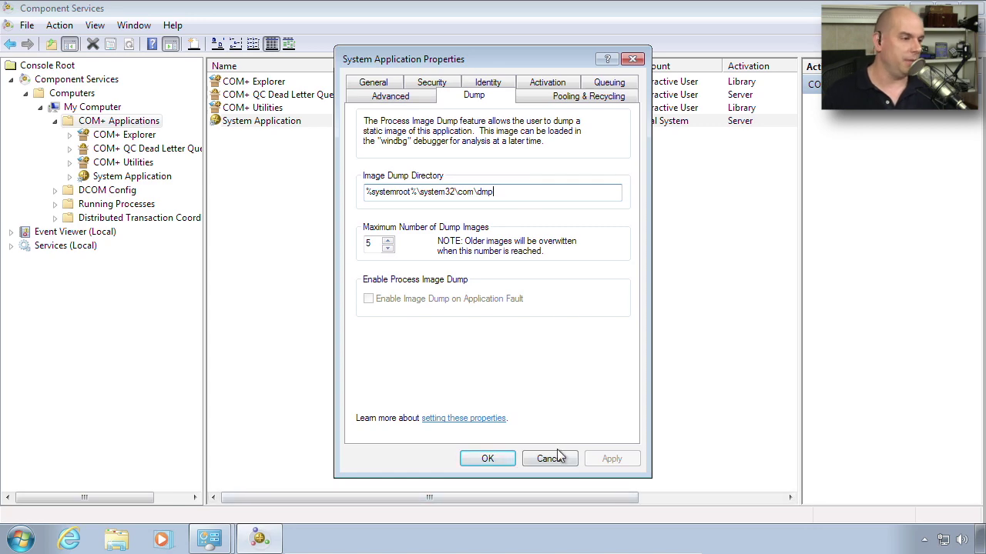
Display the DCOM Config list, widen its Name column to read the full component names, and select Bitmap Image
click(155, 151)
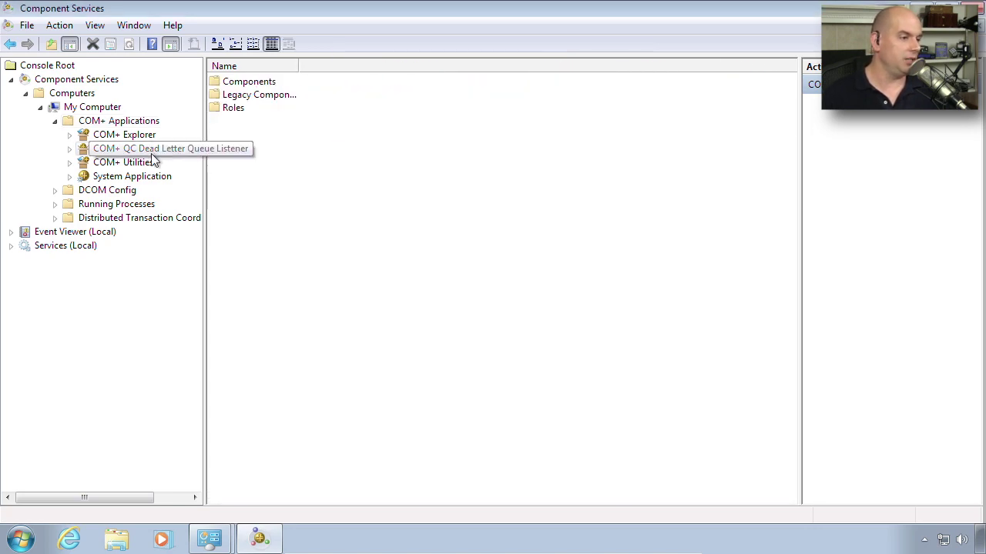
click(140, 191)
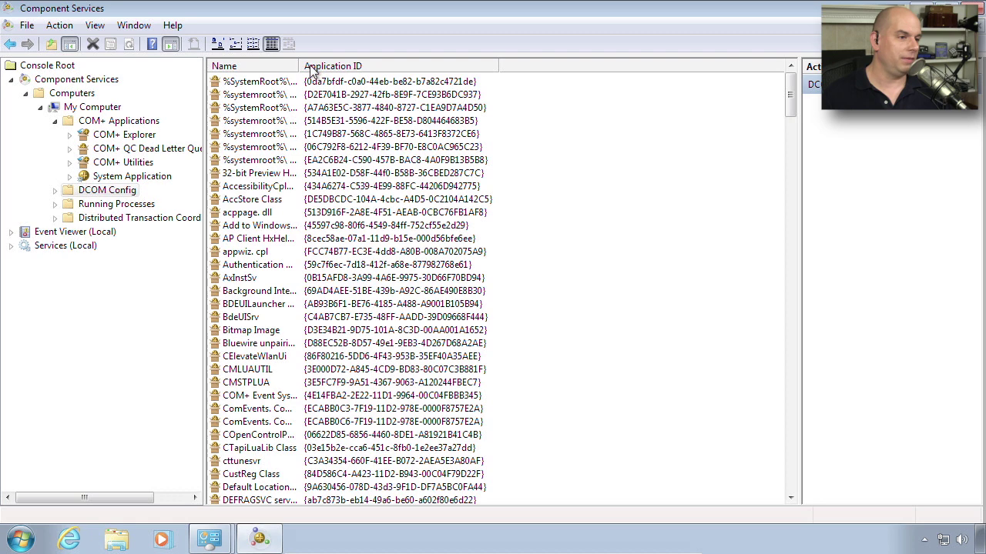
drag(299, 66, 392, 66)
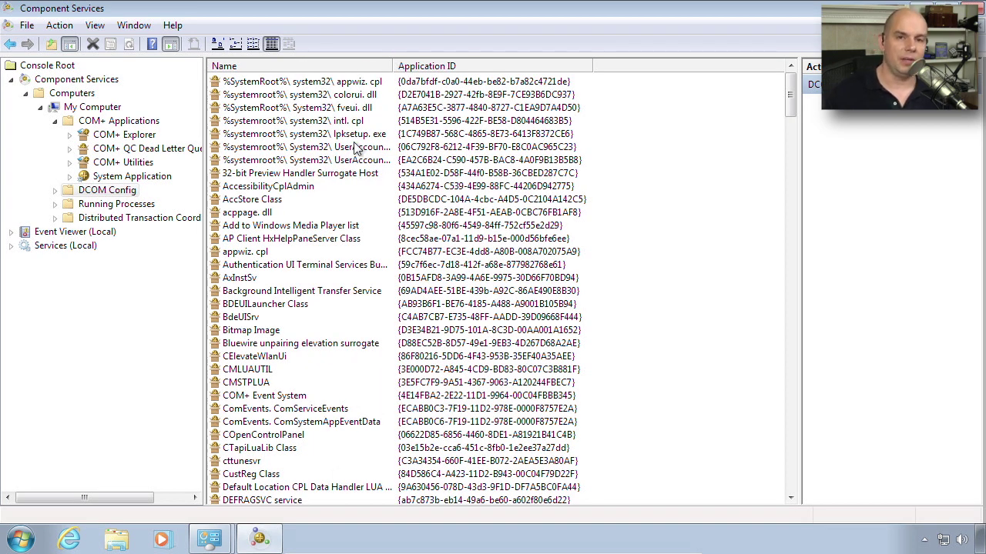
click(365, 331)
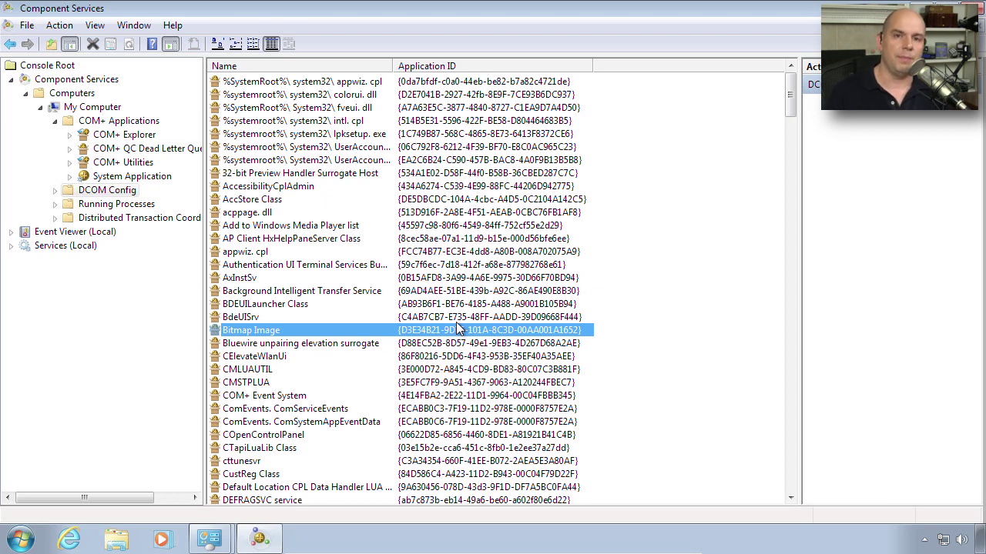
View the local Event Viewer overview and the local Services list within the console
click(112, 233)
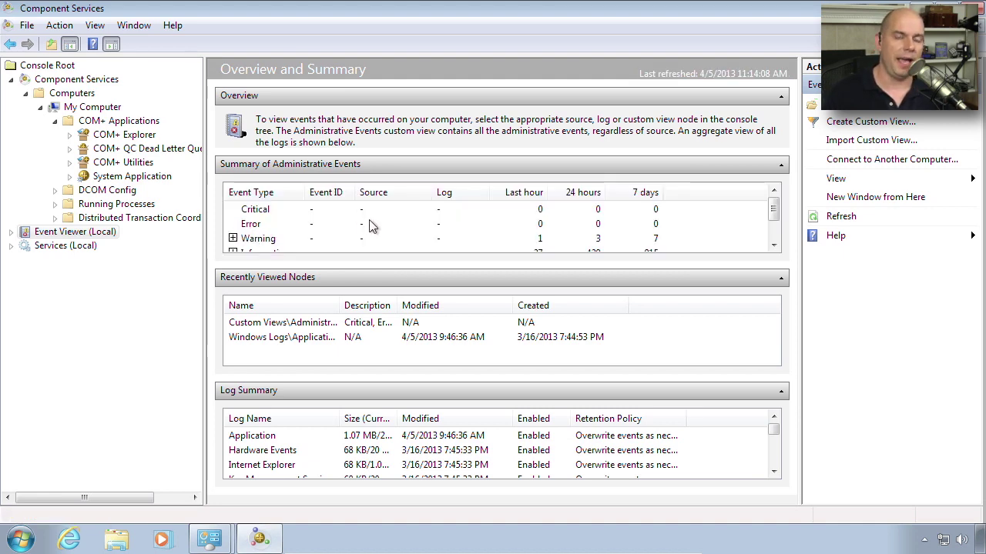
click(66, 246)
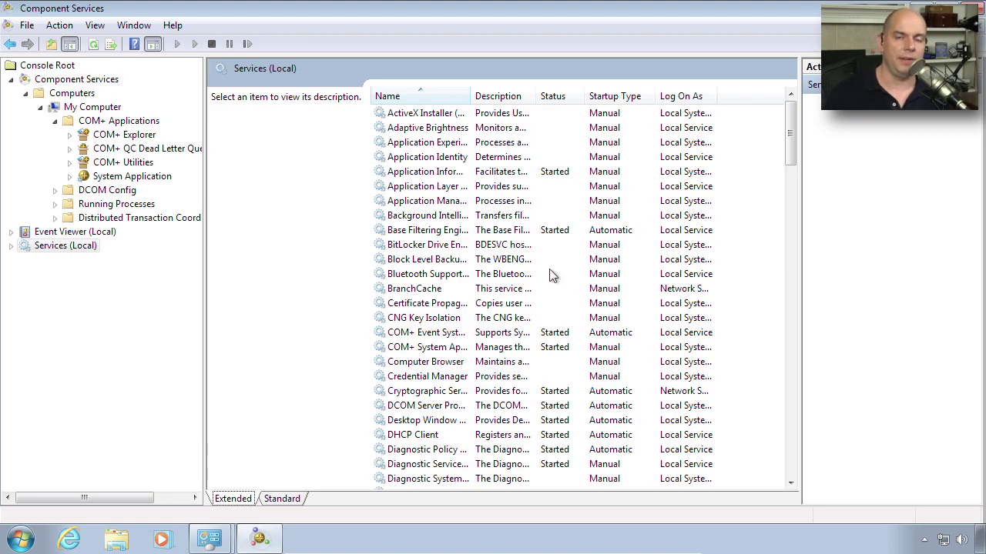